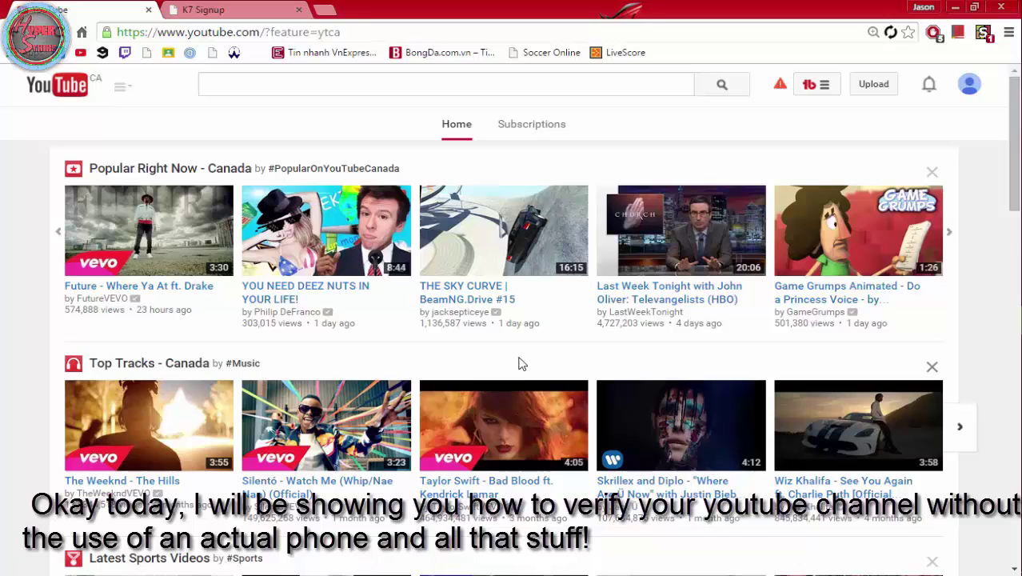
# From Creator Studio's Channel status page, start phone verification for the account.
pyautogui.click(971, 85)
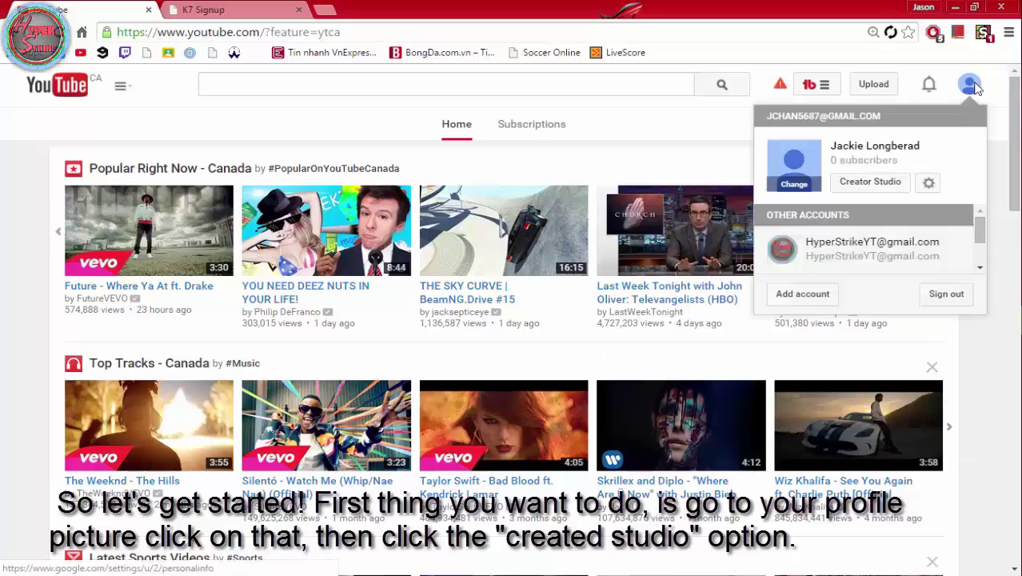
pyautogui.click(871, 182)
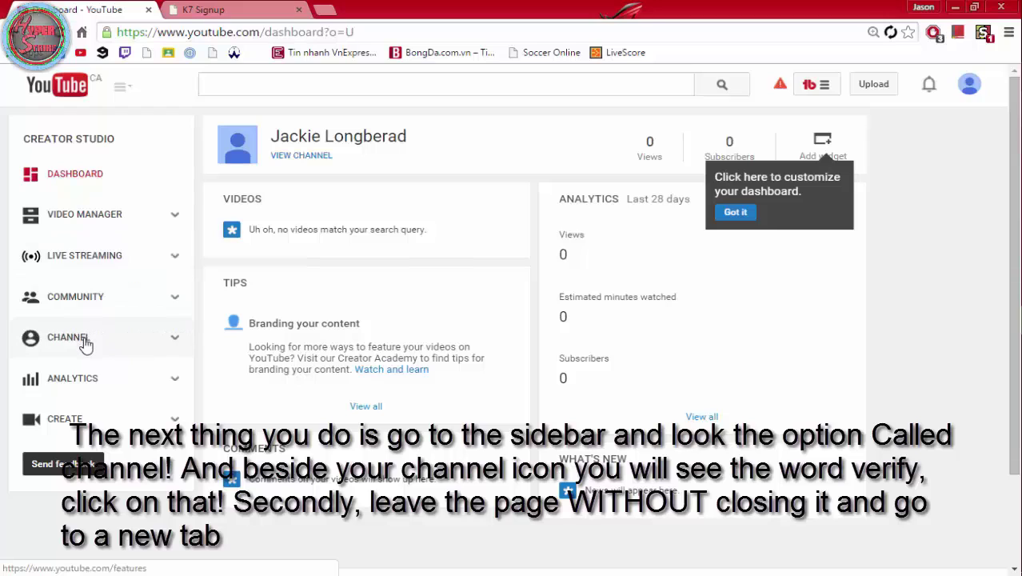
pyautogui.click(68, 337)
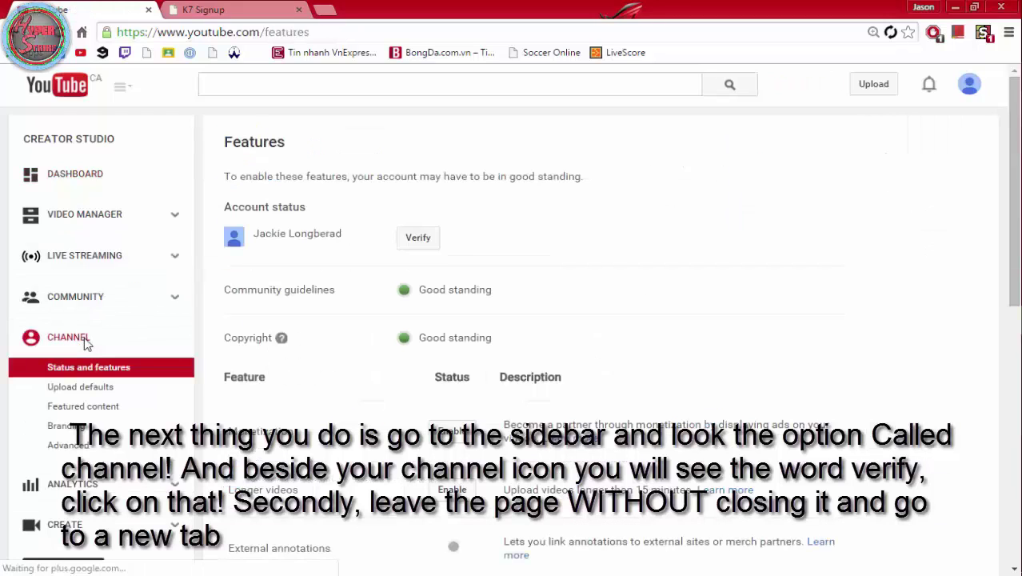
pyautogui.click(418, 238)
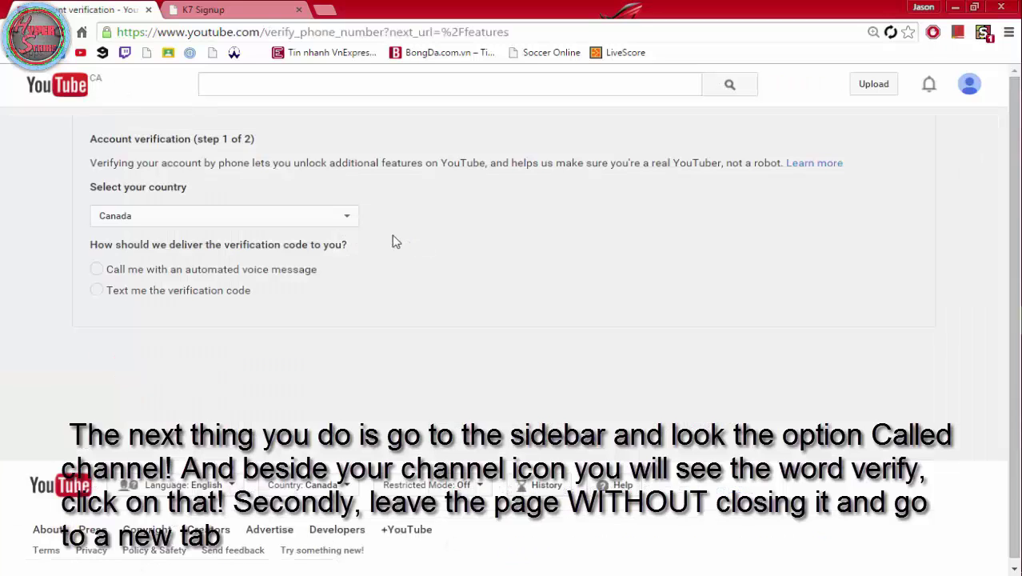
# Fill the K7 signup form's Email and Re-enter Email fields with the saved email address.
pyautogui.click(248, 9)
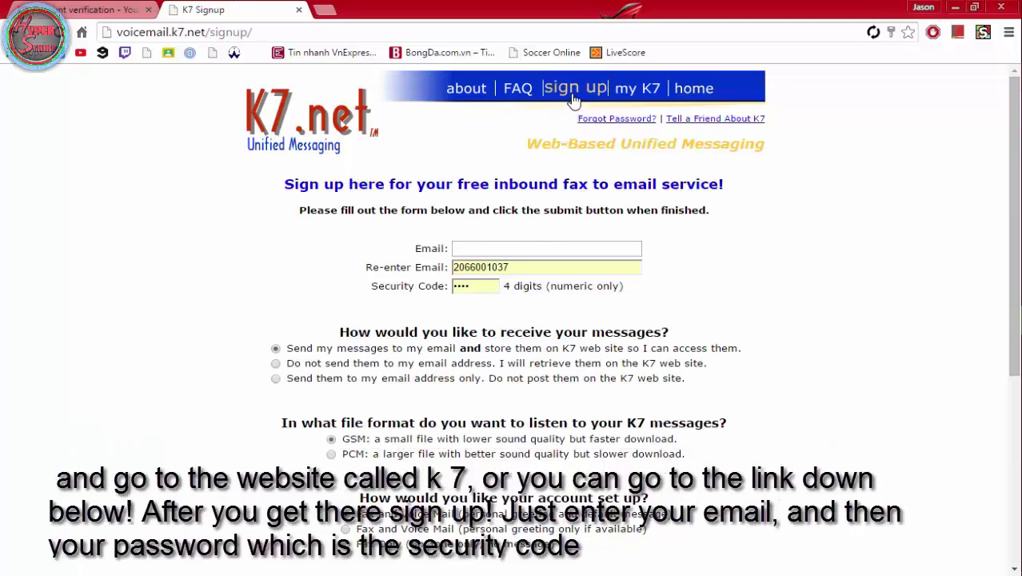
pyautogui.moveTo(528, 264); pyautogui.dragTo(345, 264)
pyautogui.press('BackSpace')
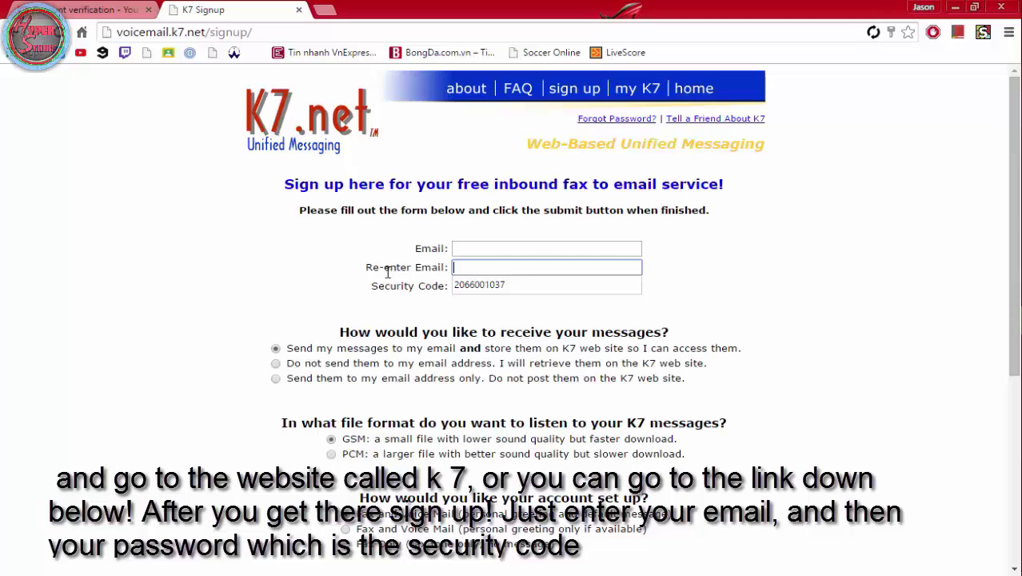
pyautogui.click(498, 287)
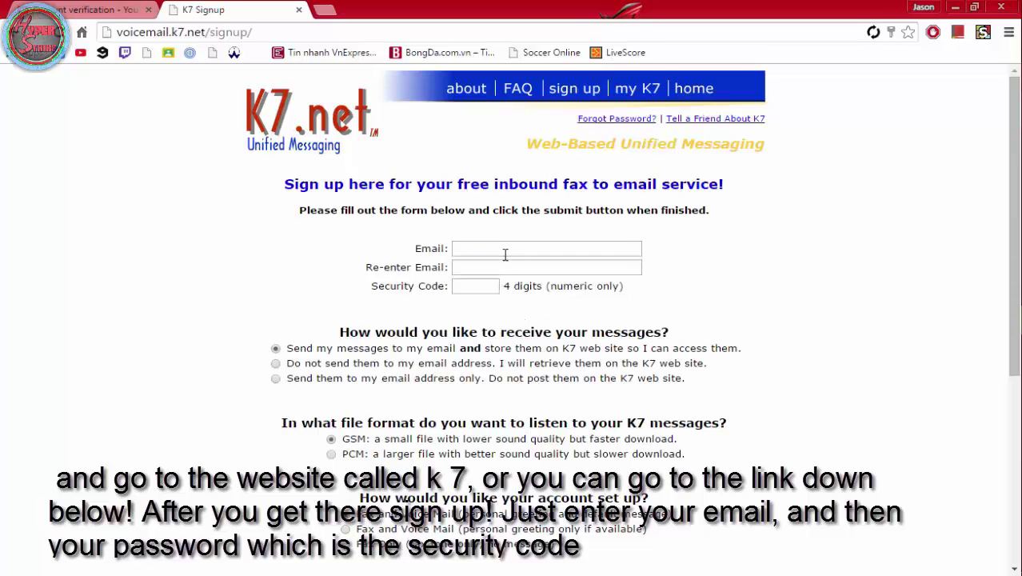
pyautogui.click(505, 254)
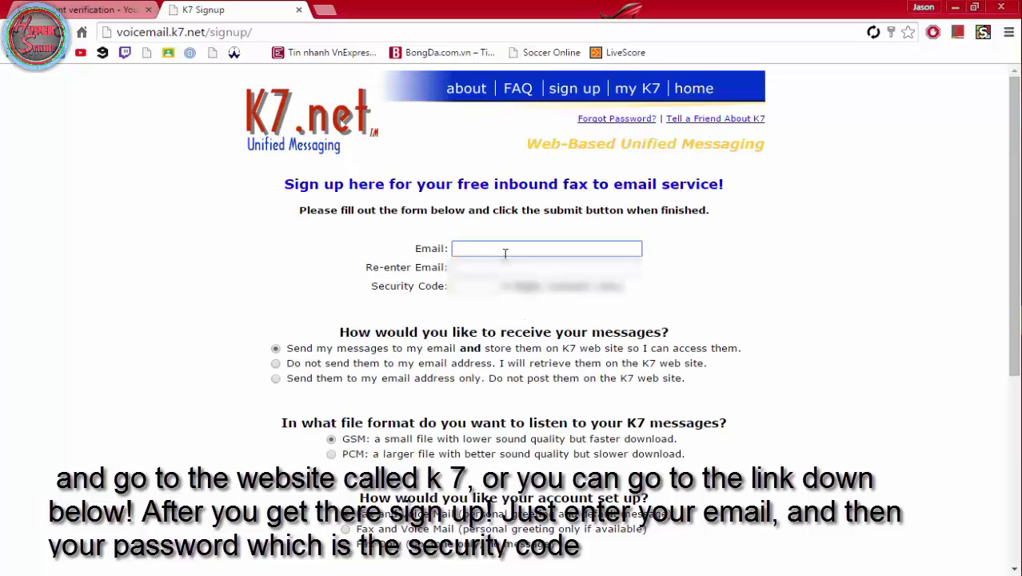
pyautogui.write('jchan')
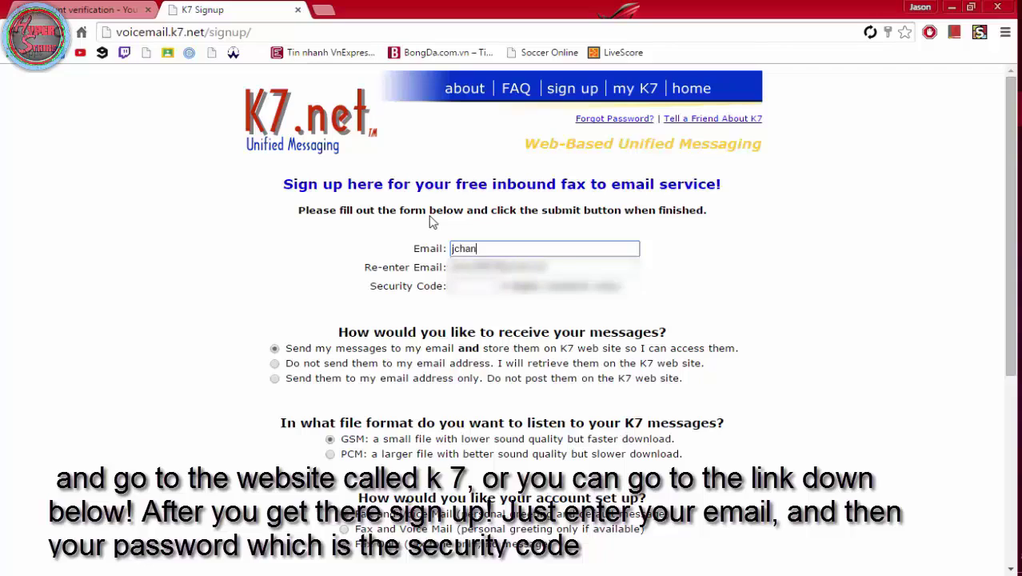
pyautogui.press('BackSpace')
pyautogui.press('BackSpace')
pyautogui.press('BackSpace')
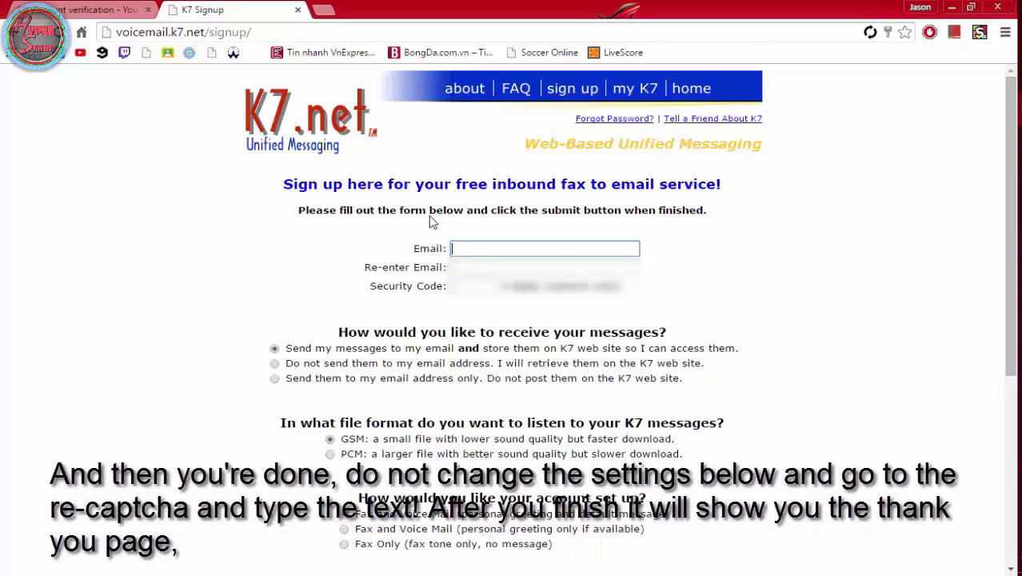
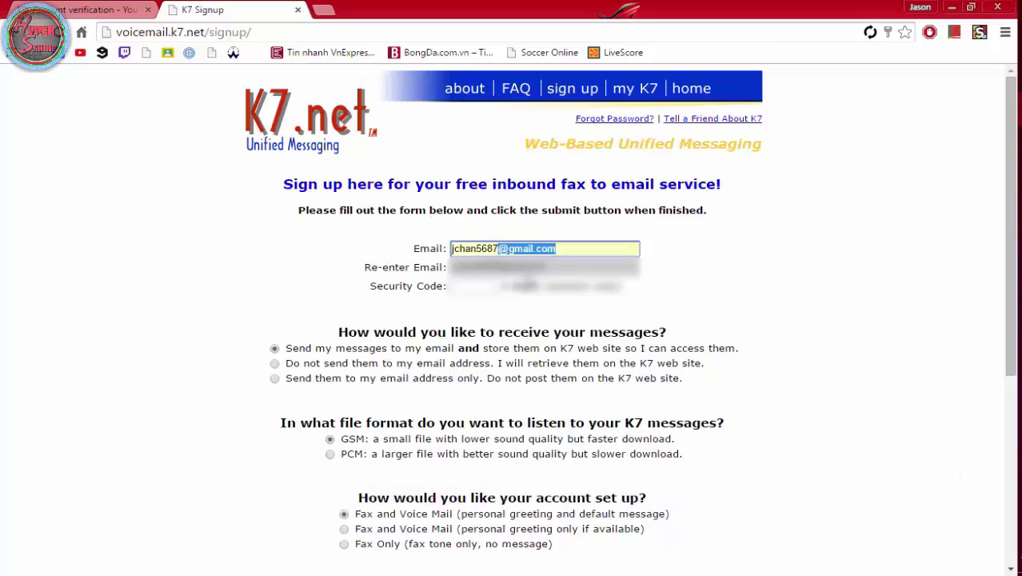
pyautogui.click(540, 270)
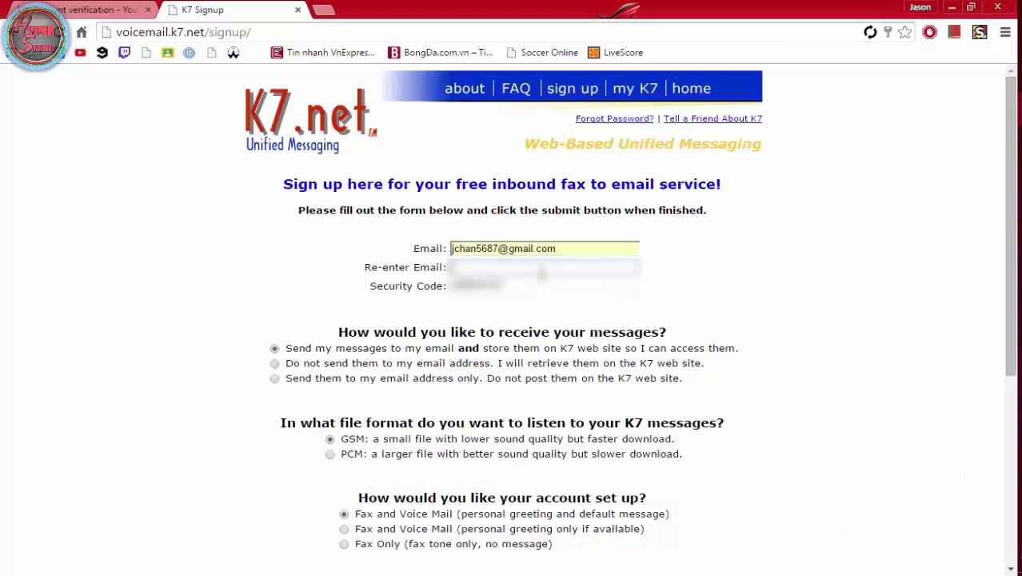
pyautogui.tripleClick(519, 247)
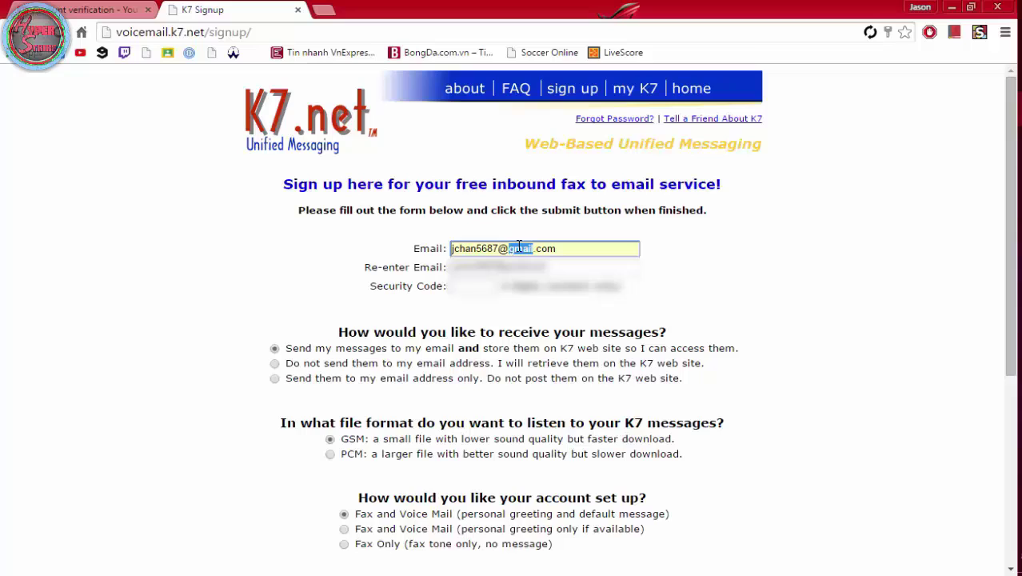
pyautogui.press('Home')
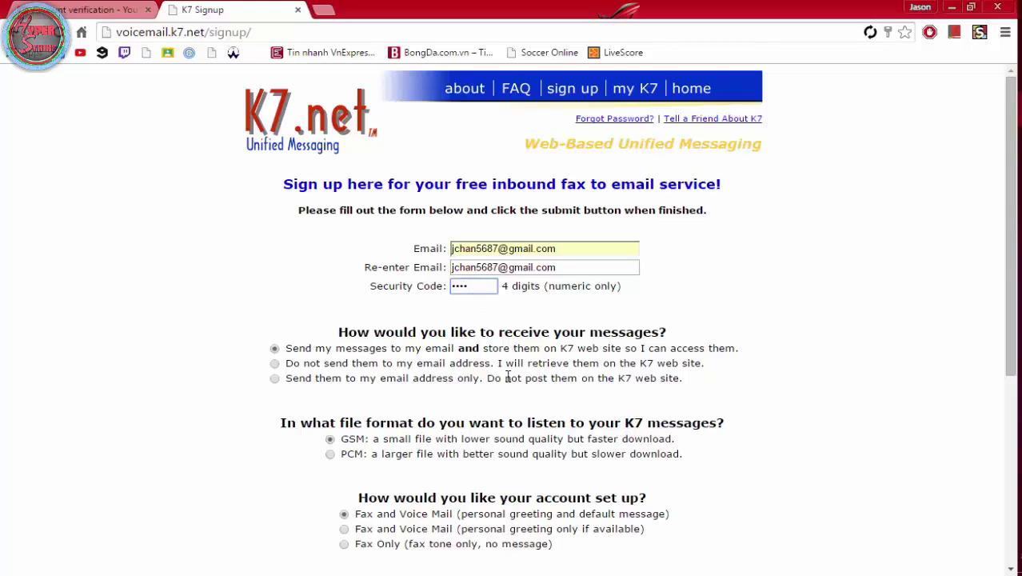
# Enter the four-digit security code and submit the K7 signup form.
pyautogui.scroll(-3, 507, 376)
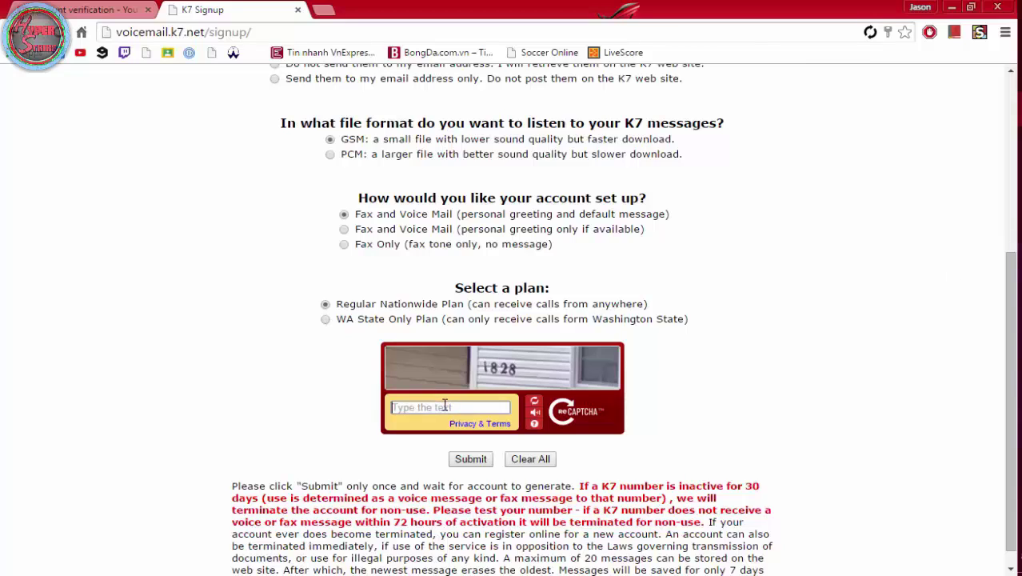
pyautogui.click(478, 459)
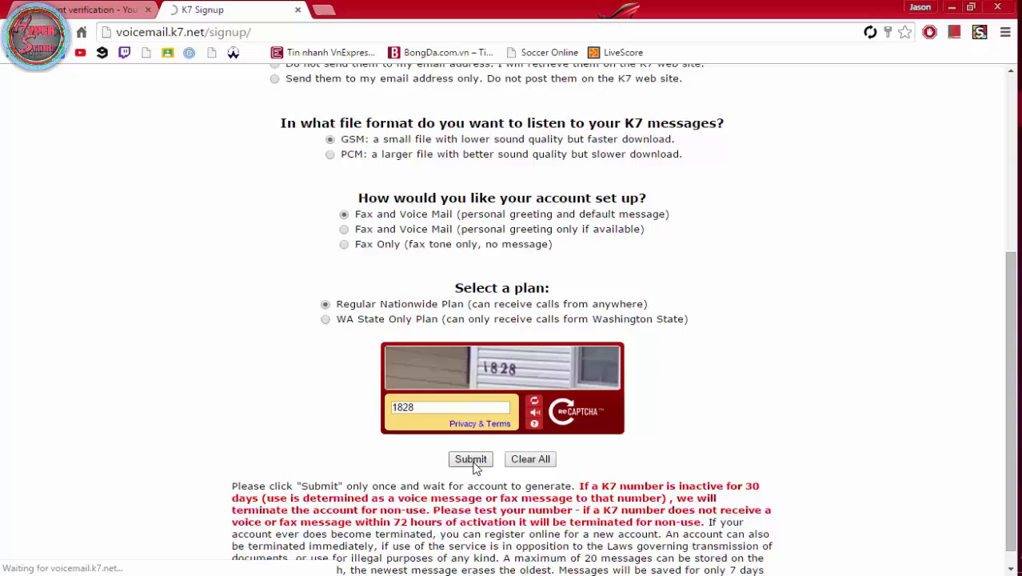
pyautogui.scroll(-1, 475, 468)
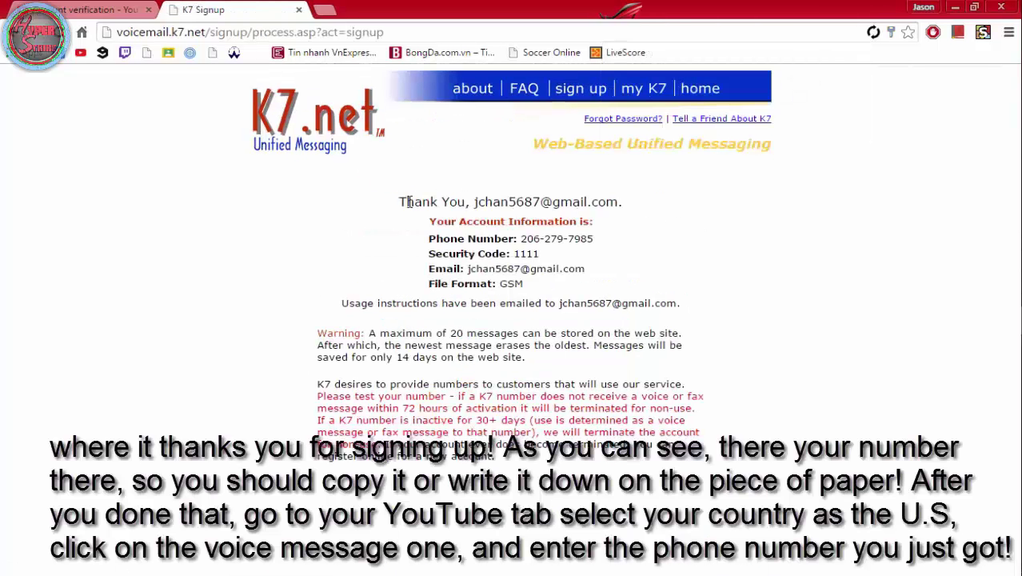
# Select just the new K7 phone number on the thank-you page for copying.
pyautogui.moveTo(466, 204); pyautogui.dragTo(373, 208)
pyautogui.click(375, 209)
pyautogui.moveTo(523, 237); pyautogui.dragTo(599, 244)
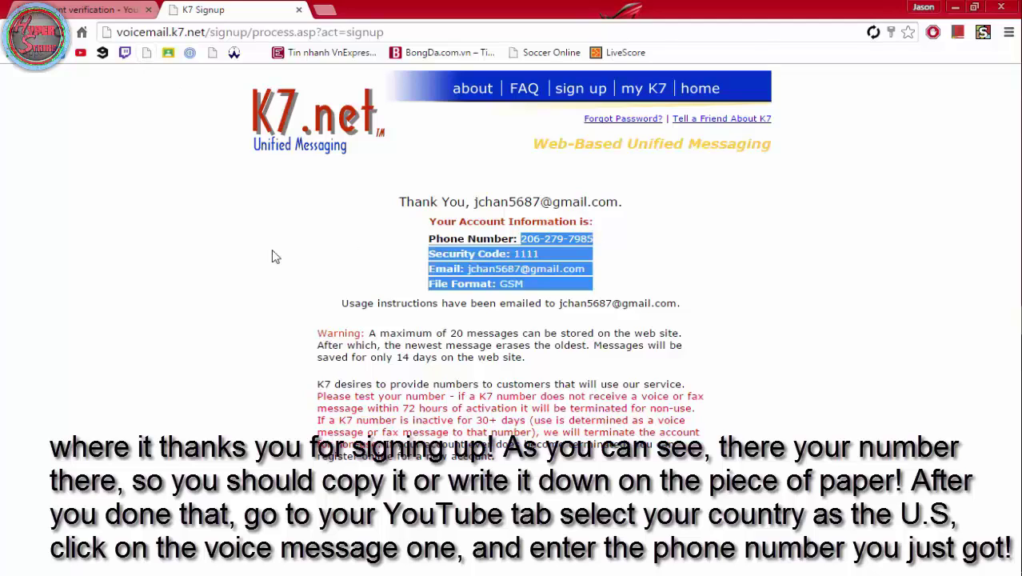
pyautogui.click(551, 252)
pyautogui.moveTo(519, 239); pyautogui.dragTo(589, 232)
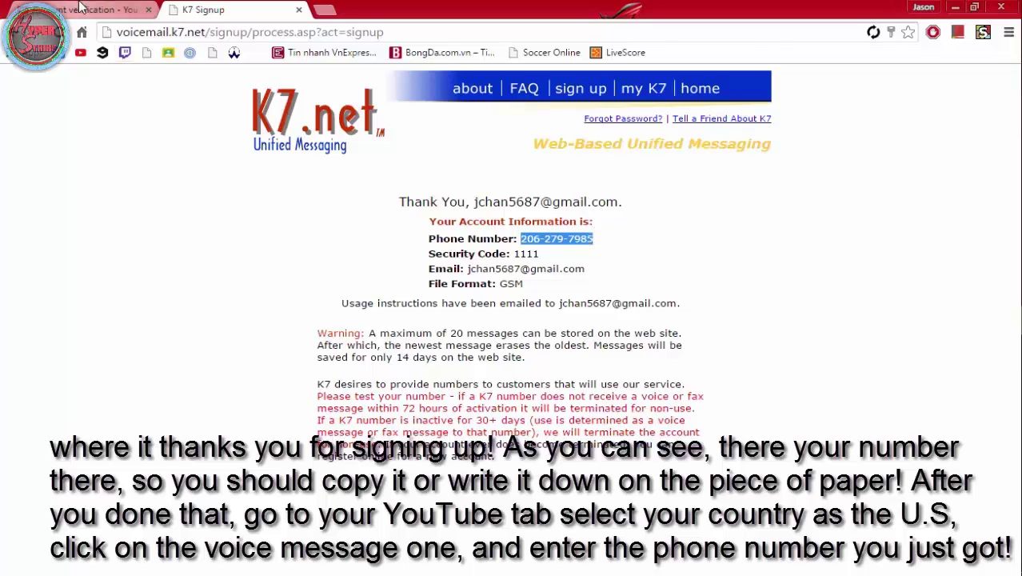
# Choose United States and 'Call me with an automated voice message' on YouTube's verification form.
pyautogui.click(88, 9)
pyautogui.click(251, 215)
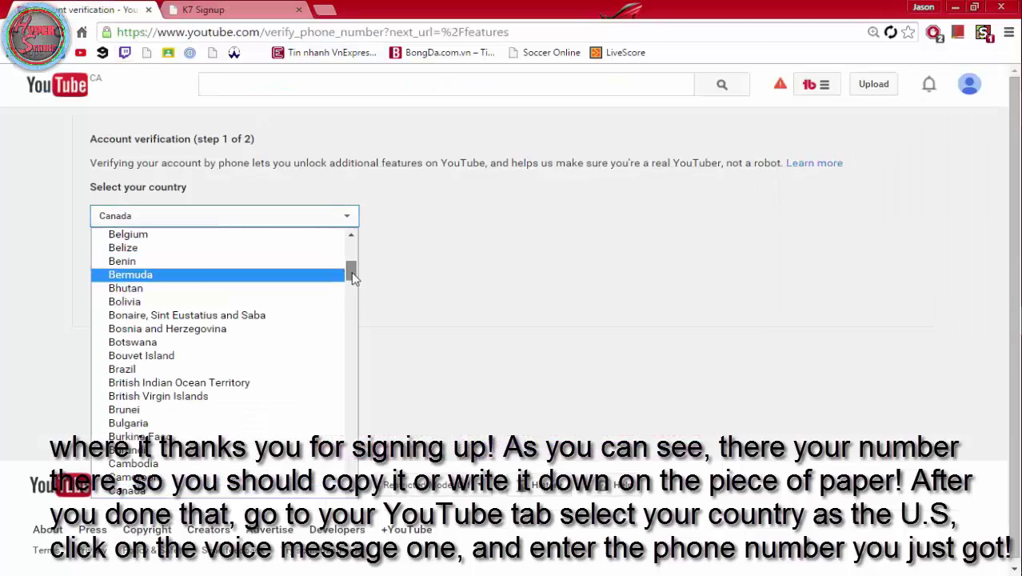
pyautogui.scroll(-20, 160, 336)
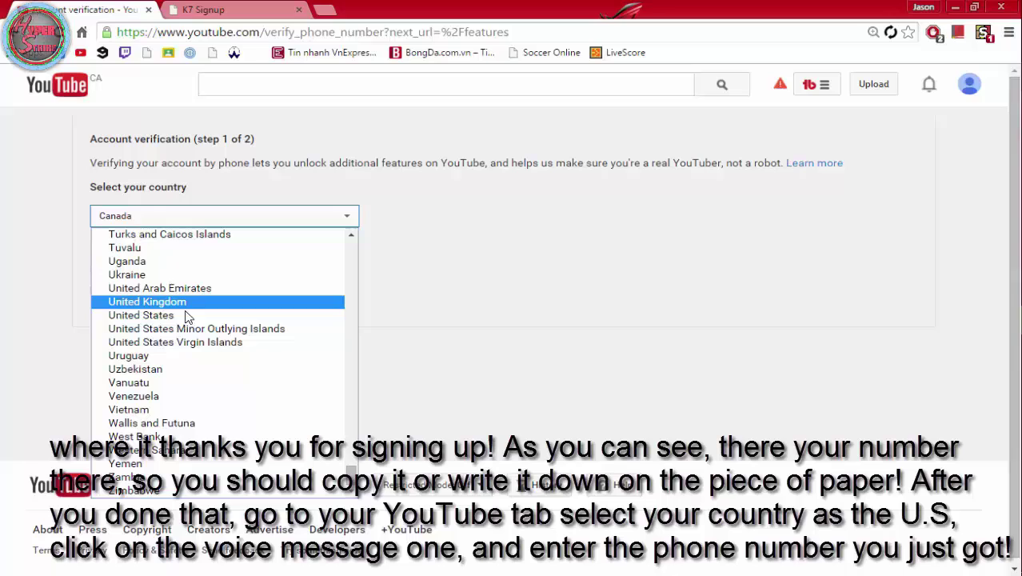
pyautogui.click(190, 316)
pyautogui.click(157, 270)
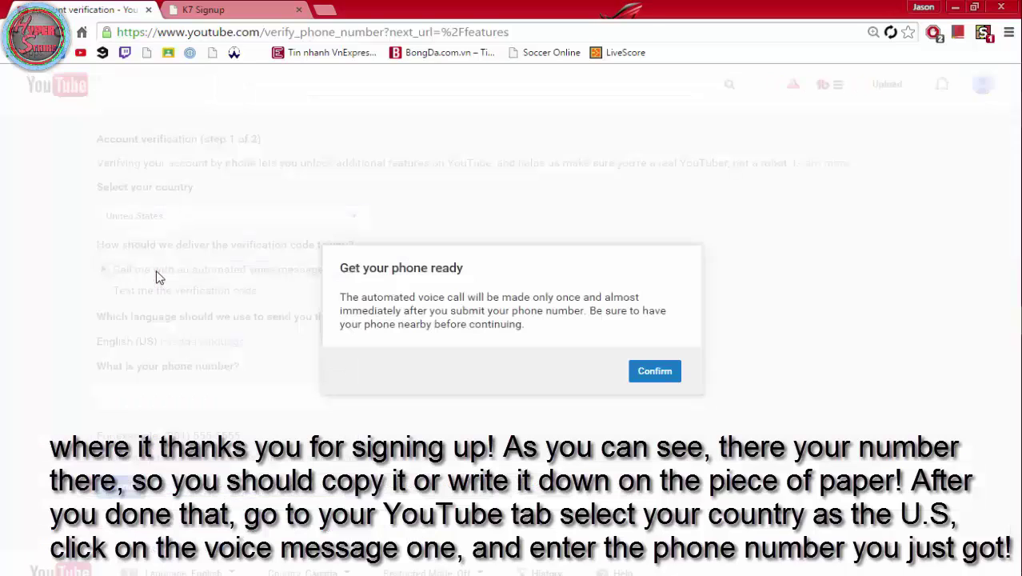
pyautogui.click(656, 371)
# Paste the new K7 number and submit it to request the verification call.
pyautogui.scroll(-1, 564, 390)
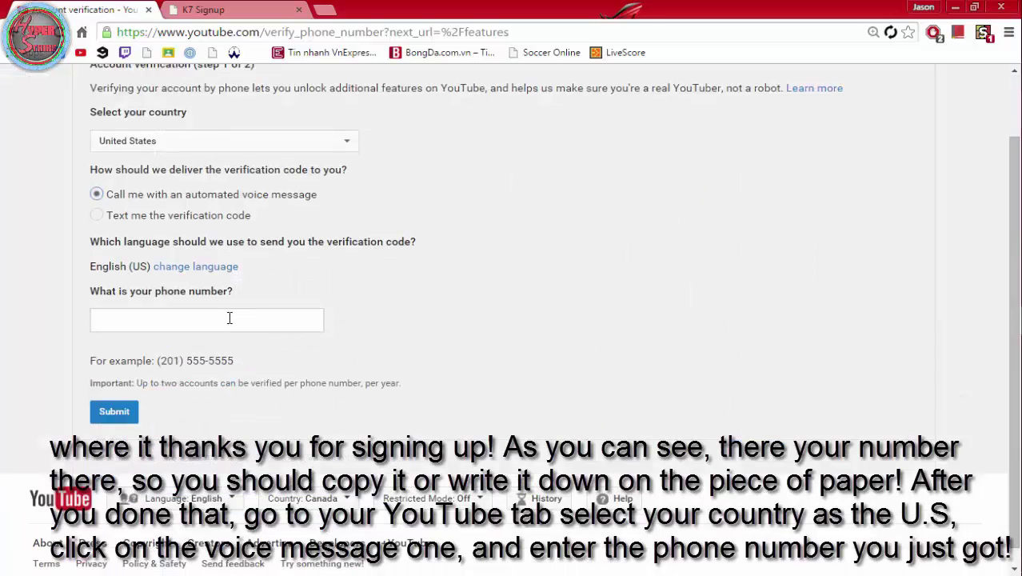
pyautogui.click(230, 317)
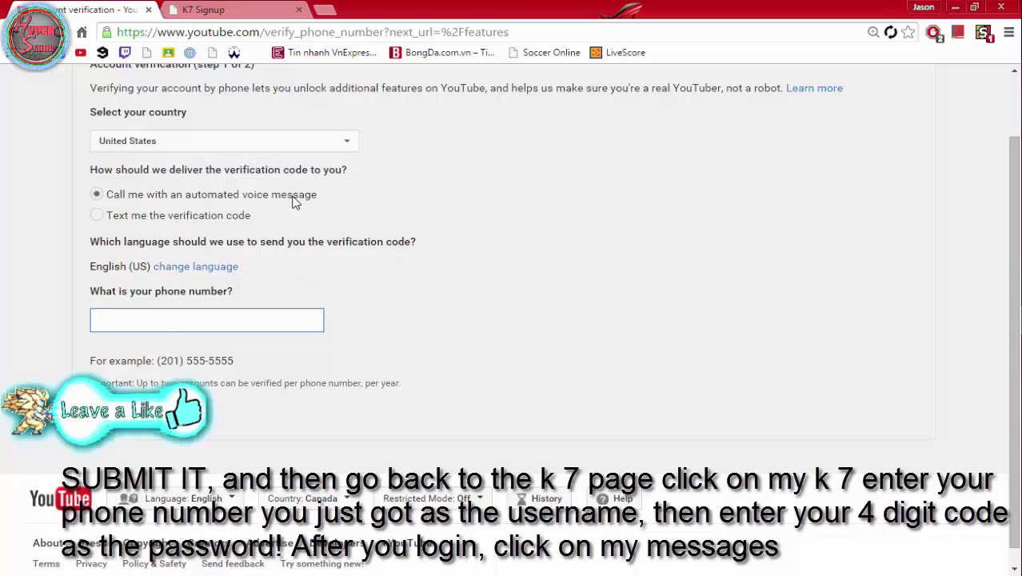
pyautogui.hotkey('ctrl', 'v')
pyautogui.press('Return')
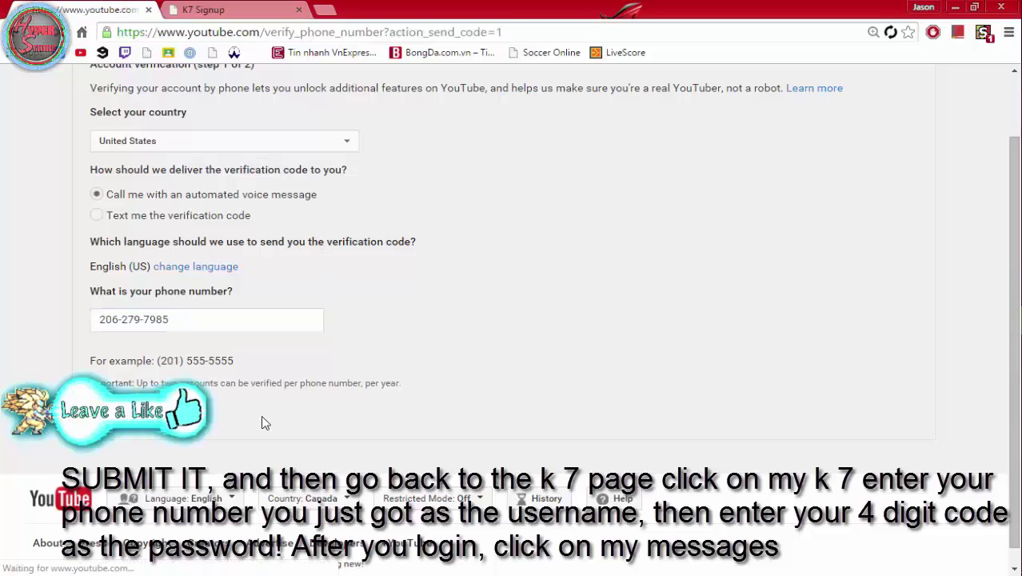
# Log in to the K7 voicemail account using the new number without dashes and its security code.
pyautogui.hotkey('ctrl', 'Tab')
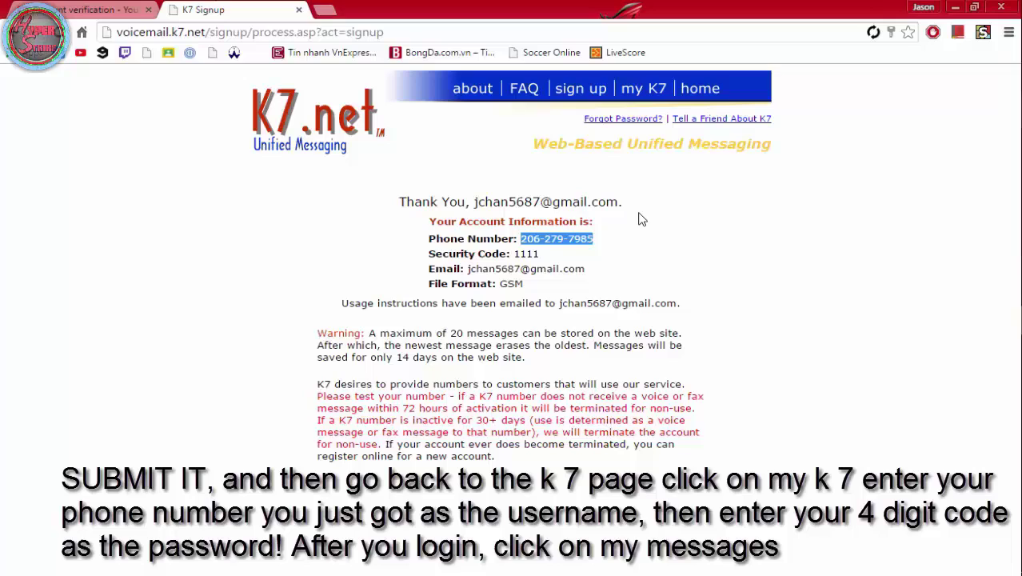
pyautogui.click(640, 218)
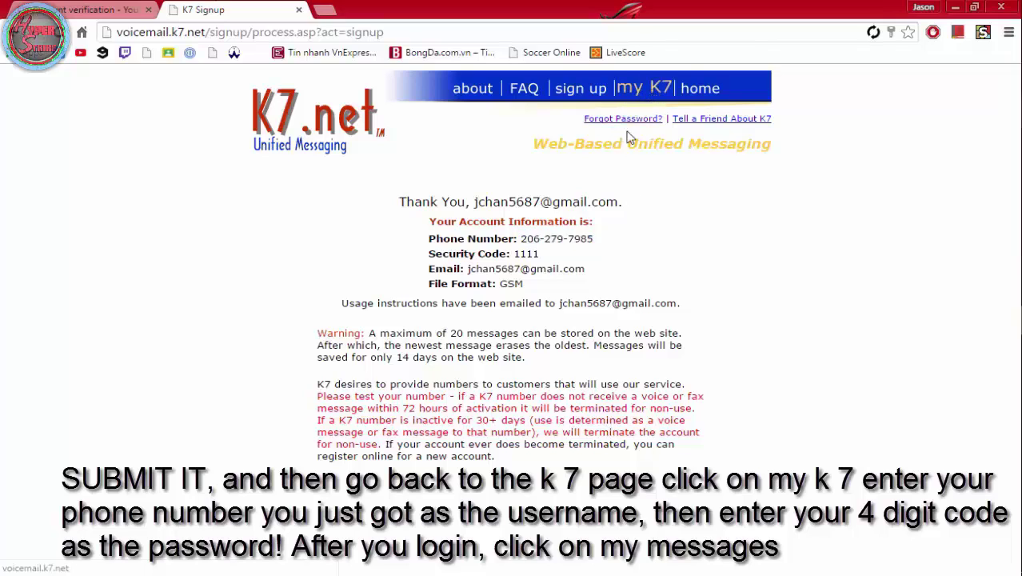
pyautogui.moveTo(595, 240); pyautogui.dragTo(520, 239)
pyautogui.hotkey('ctrl', 'c')
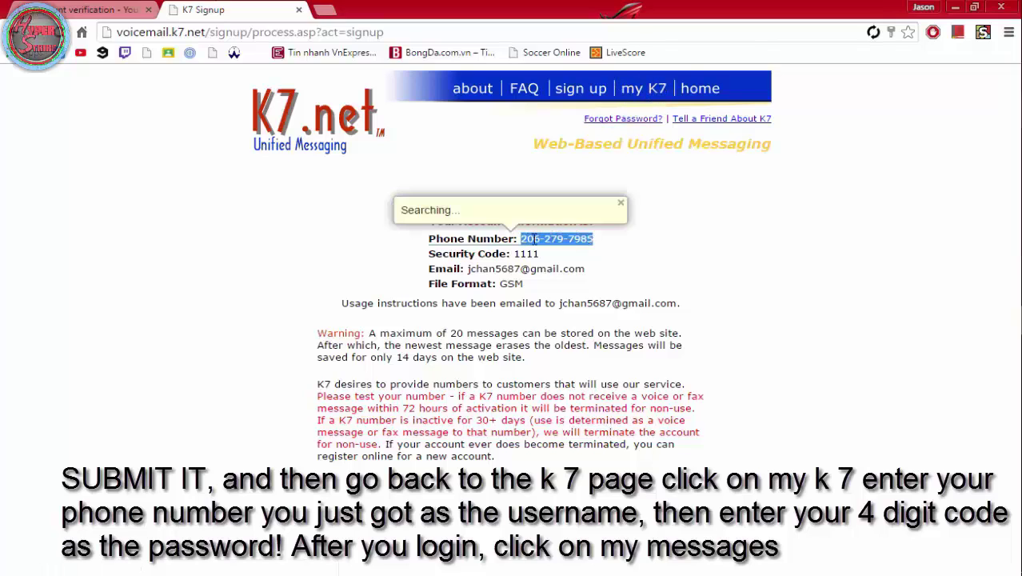
pyautogui.click(649, 88)
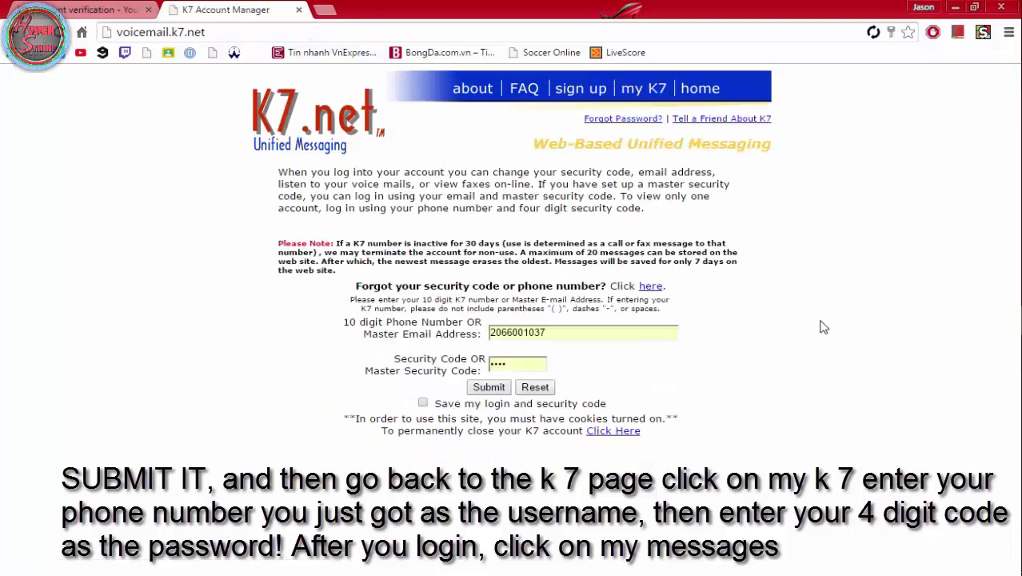
pyautogui.moveTo(639, 332); pyautogui.dragTo(319, 344)
pyautogui.hotkey('ctrl', 'v')
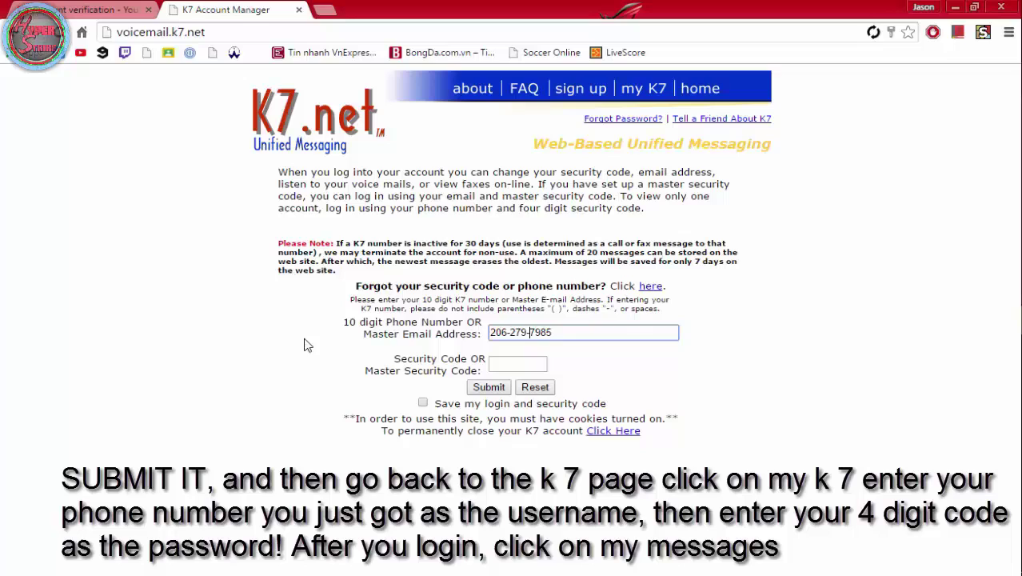
pyautogui.press('BackSpace')
pyautogui.press('Left')
pyautogui.press('Left')
pyautogui.press('BackSpace')
pyautogui.press('Tab')
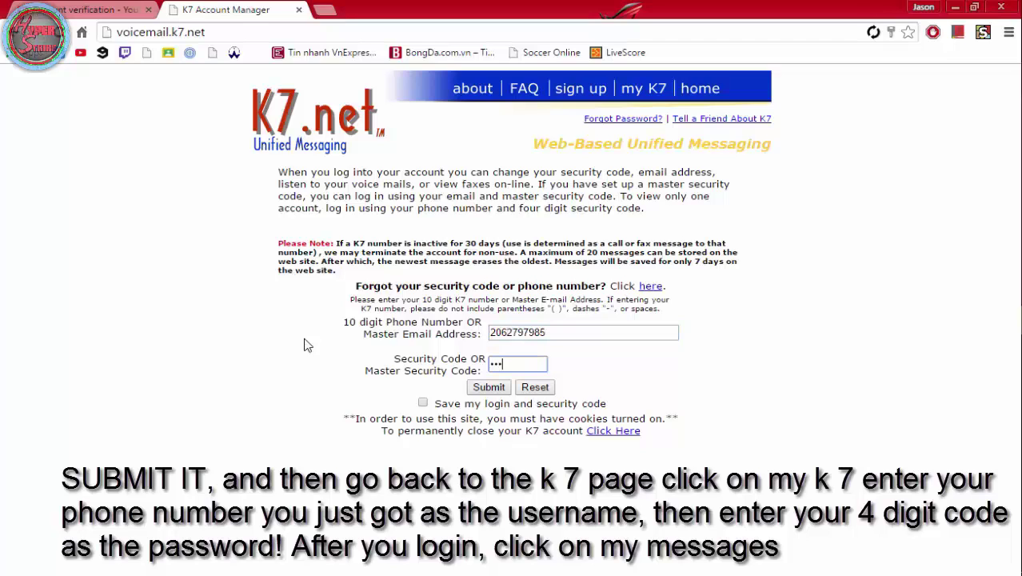
pyautogui.press('Return')
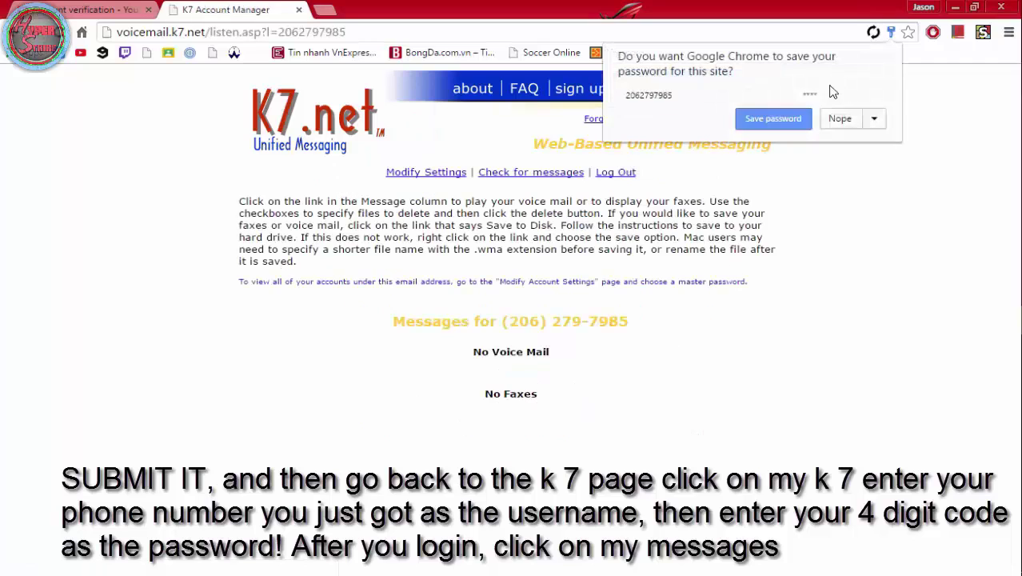
pyautogui.click(839, 118)
# Refresh the K7 inbox until the verification call's voicemail arrives.
pyautogui.click(525, 177)
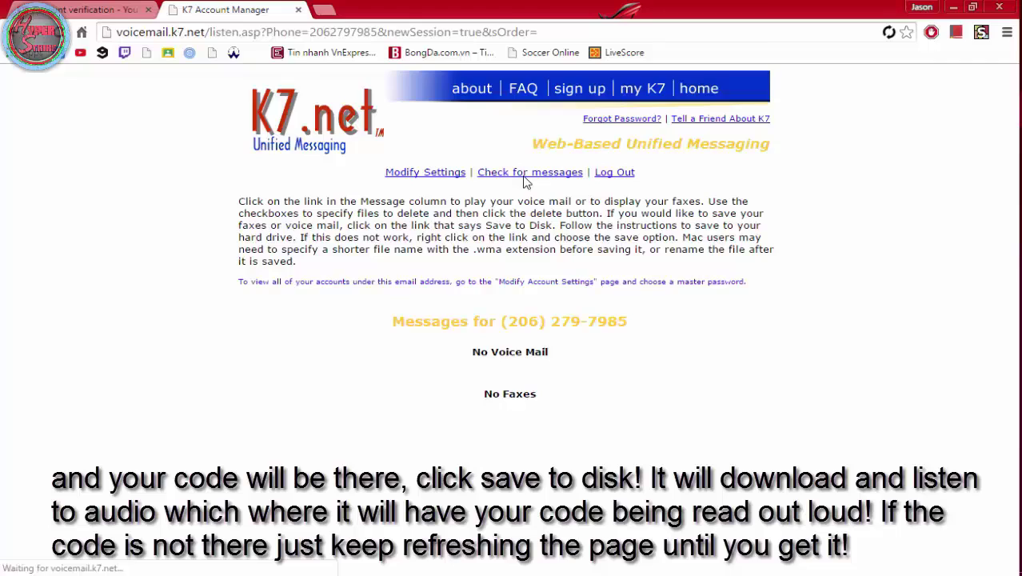
pyautogui.click(524, 178)
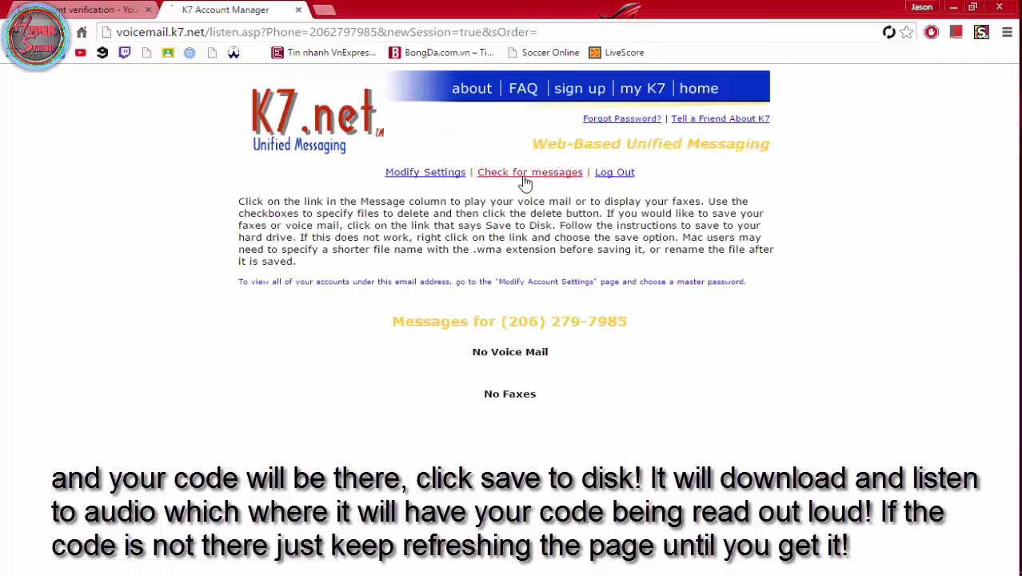
pyautogui.click(62, 32)
pyautogui.click(62, 32)
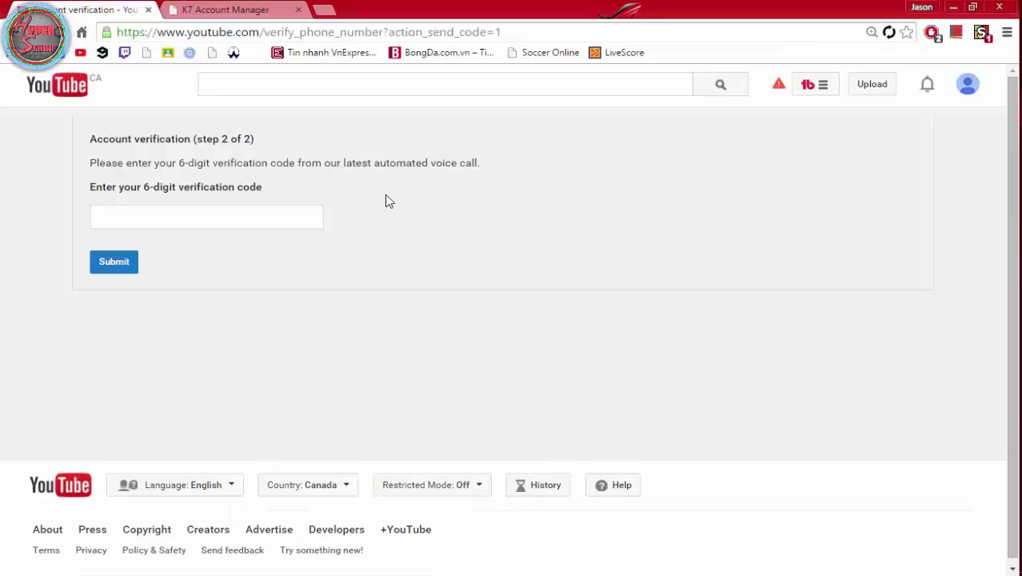
# Submit the six-digit voicemail code on YouTube's step 2 page and confirm the account-verified message.
pyautogui.click(222, 216)
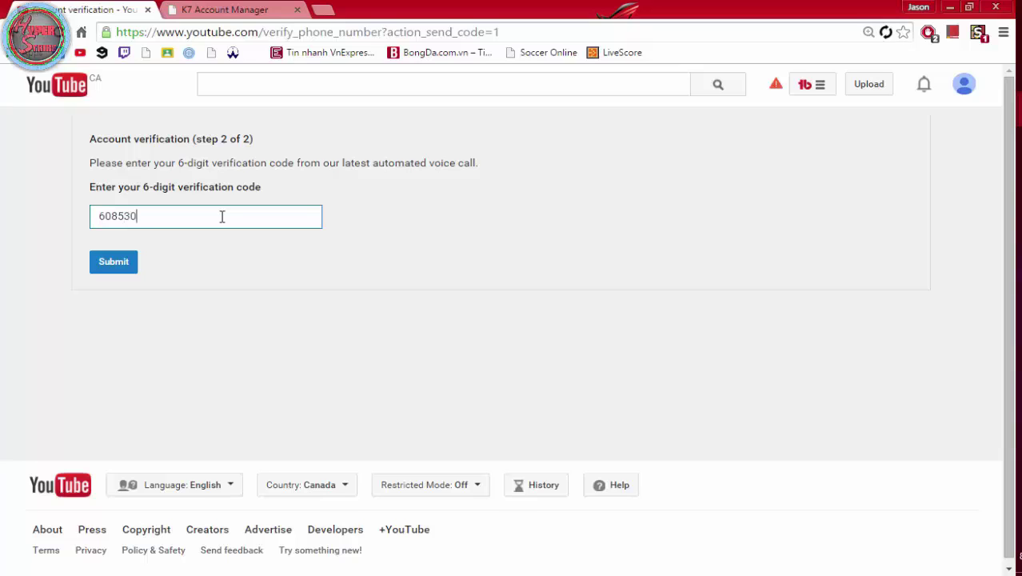
pyautogui.press('Return')
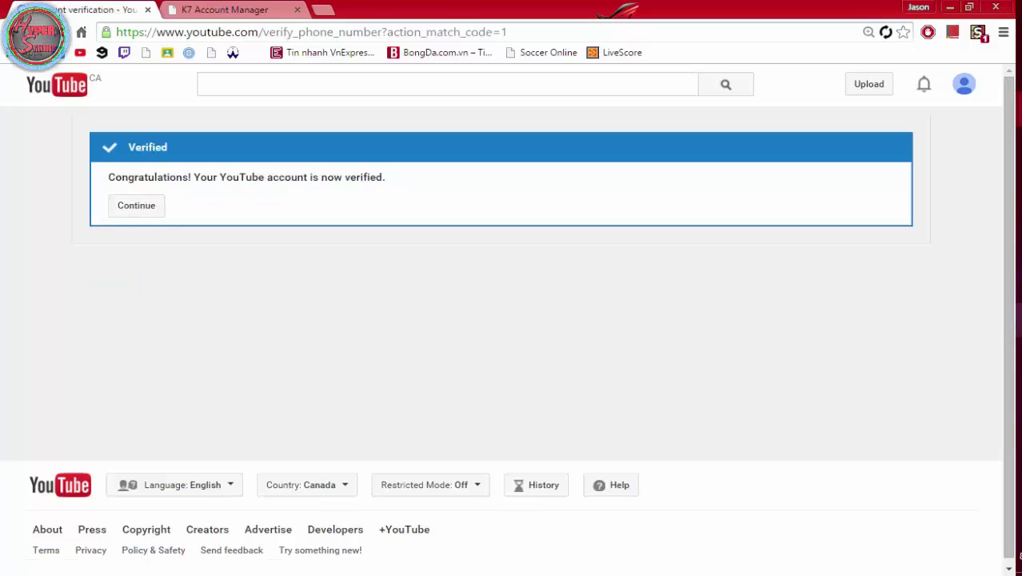
pyautogui.click(741, 552)
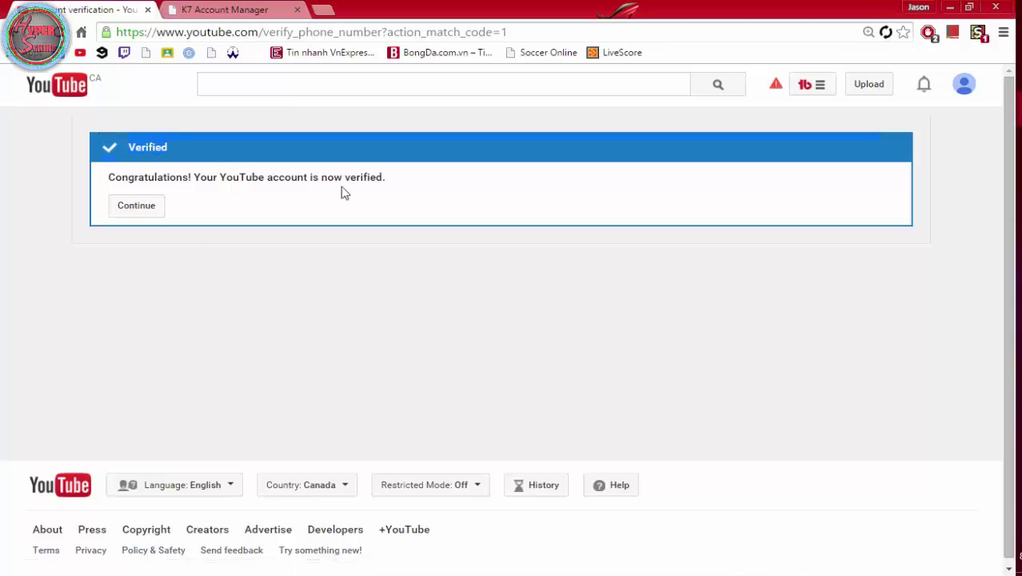
pyautogui.moveTo(391, 181); pyautogui.dragTo(101, 178)
pyautogui.click(156, 230)
# Continue to Creator Studio's Status and features page and check the account status reads Verified.
pyautogui.click(137, 204)
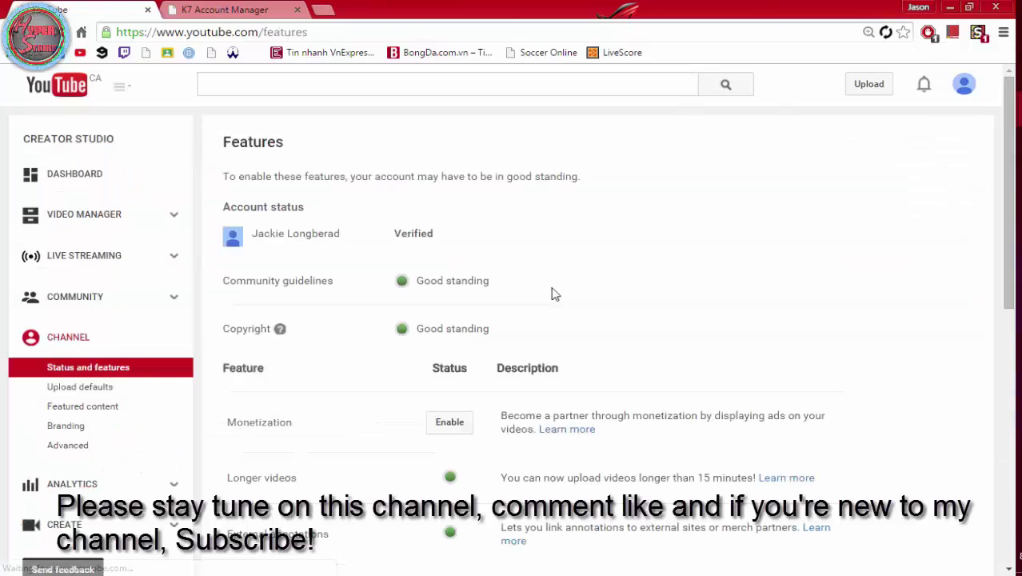
pyautogui.scroll(-3, 496, 323)
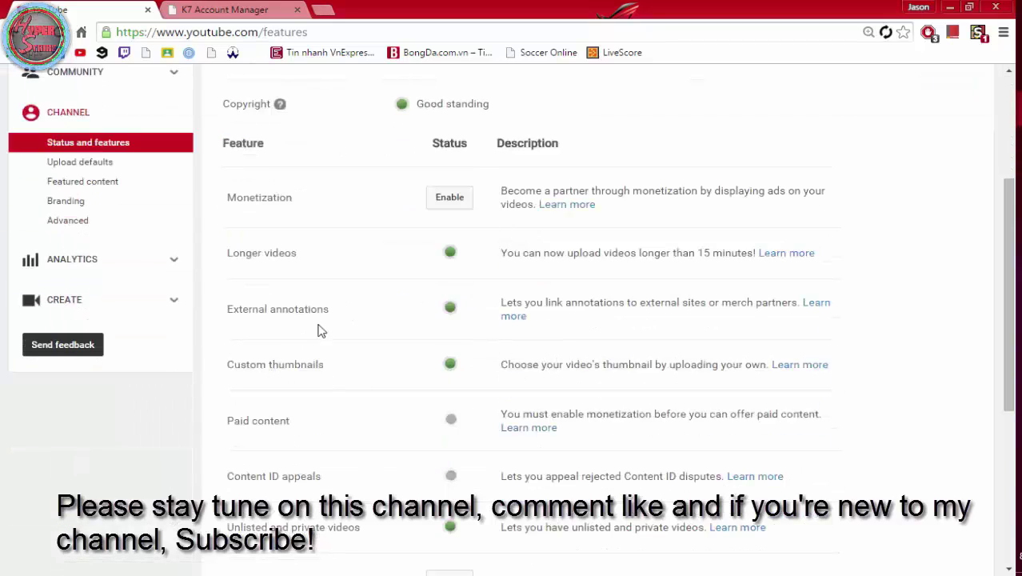
pyautogui.tripleClick(241, 364)
pyautogui.moveTo(287, 235); pyautogui.dragTo(358, 327)
pyautogui.scroll(-2, 362, 328)
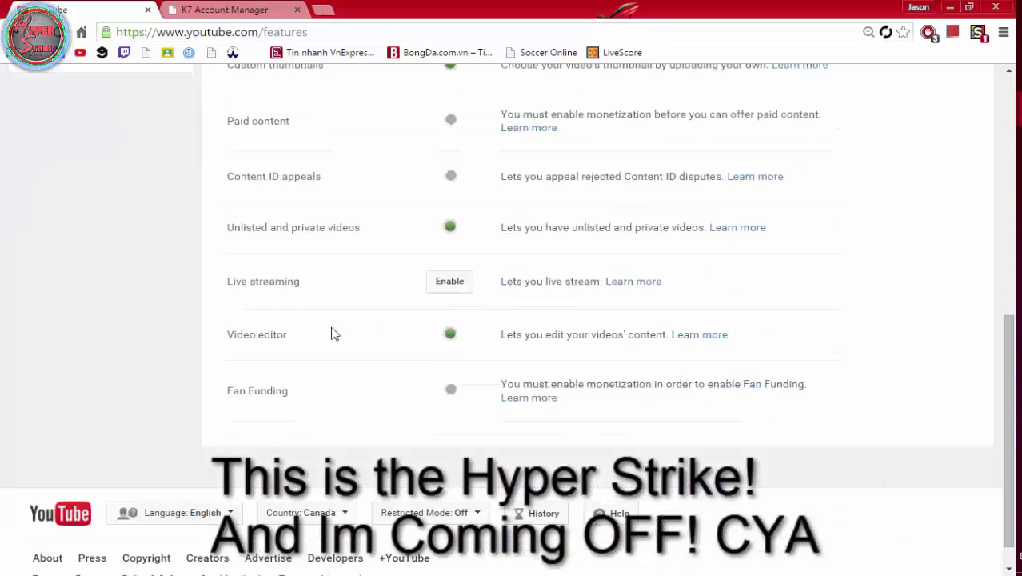
pyautogui.scroll(6, 486, 281)
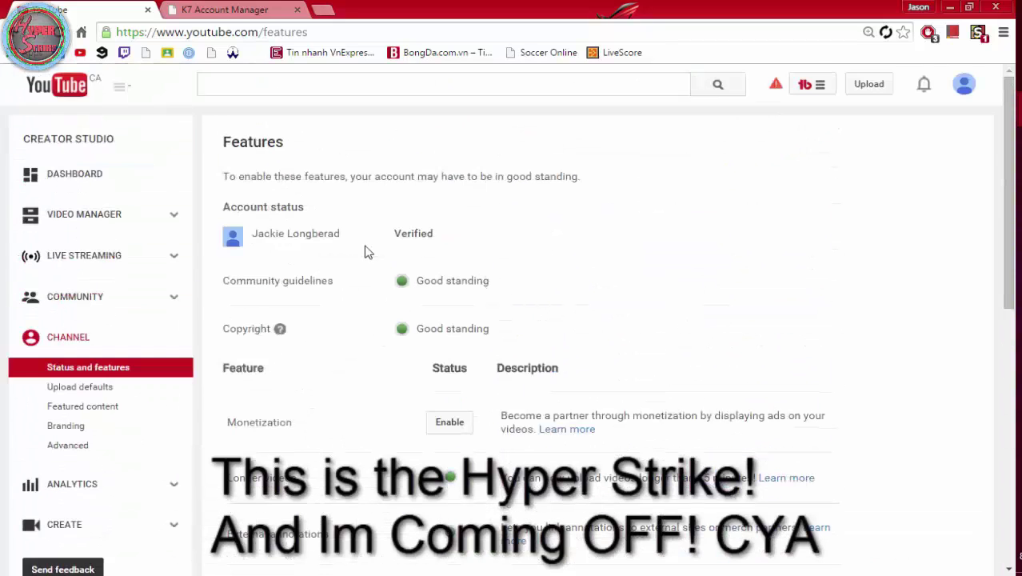
pyautogui.moveTo(364, 252); pyautogui.dragTo(559, 250)
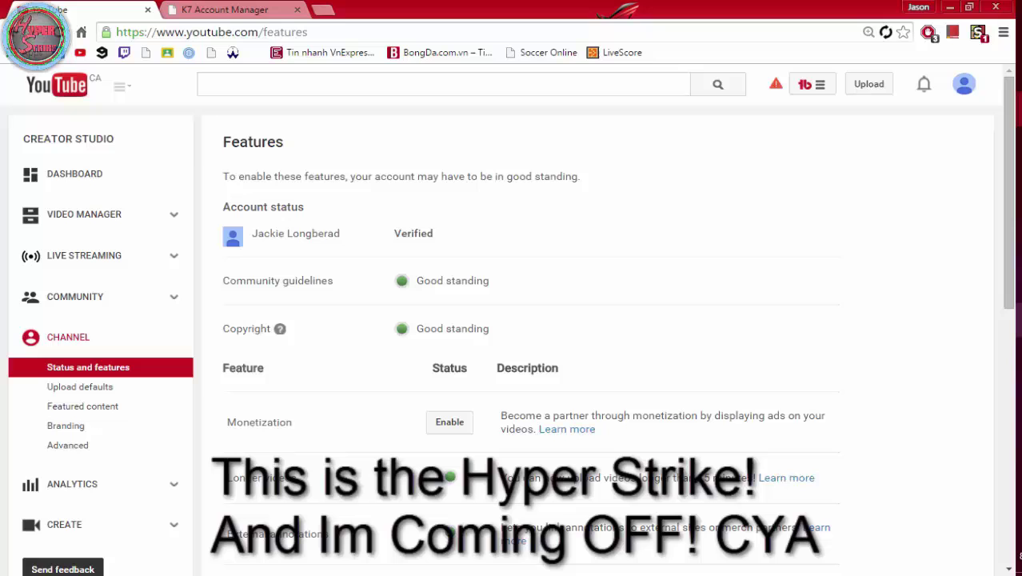